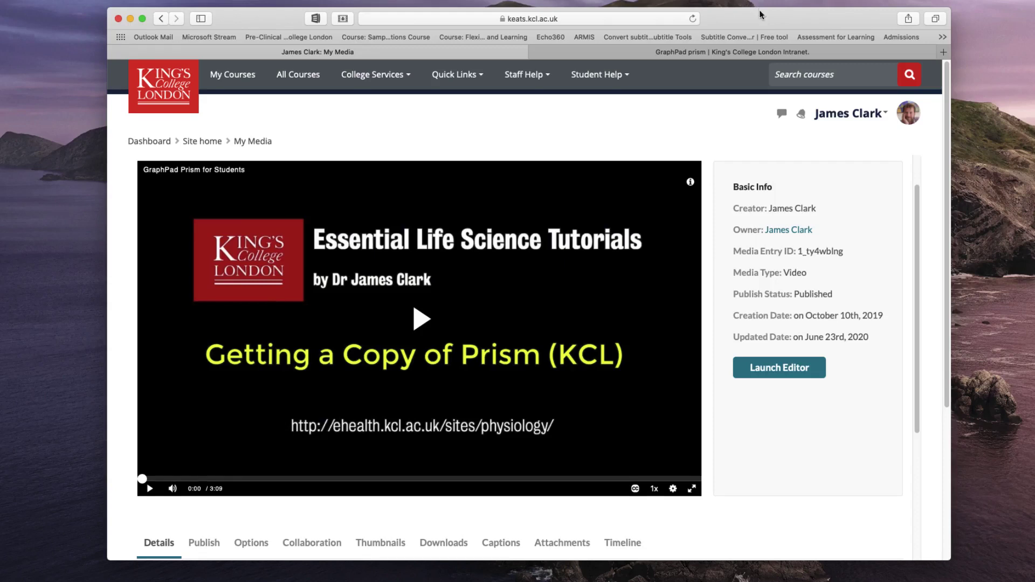
Copy the GraphPad Prism intranet page address, then return to the My Media video page
left_click(758, 54)
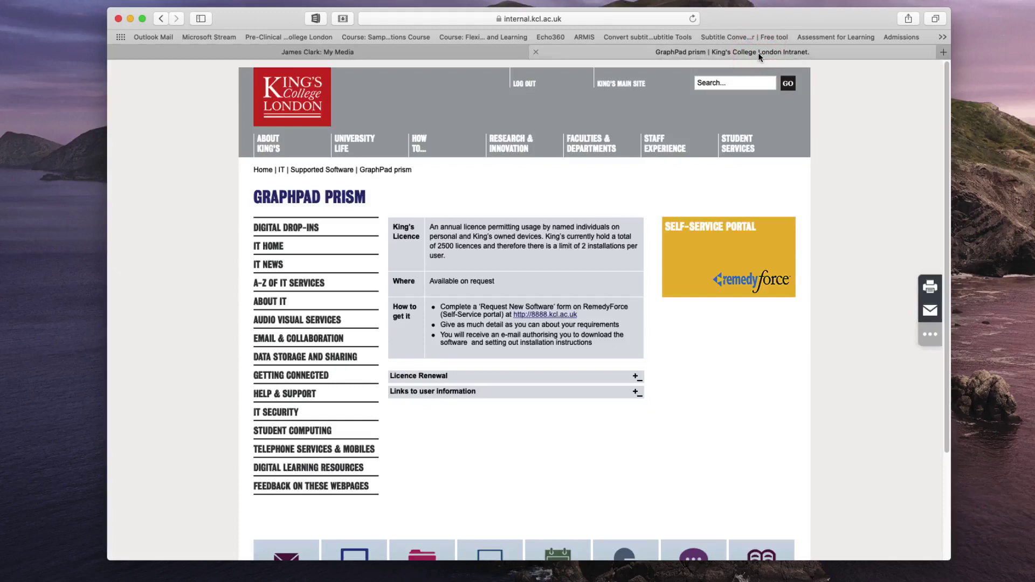
left_click(555, 20)
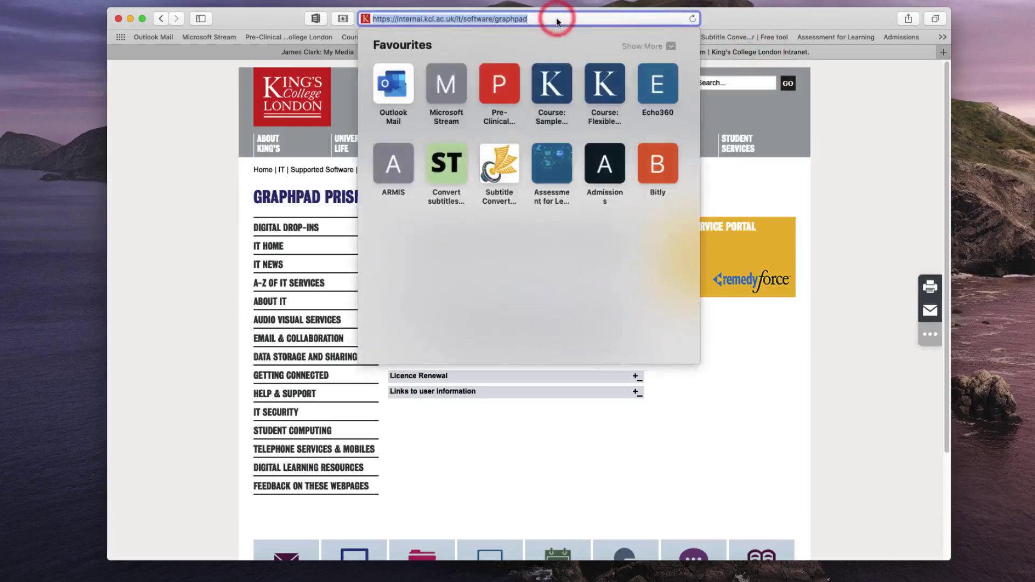
left_click(724, 17)
left_click(485, 50)
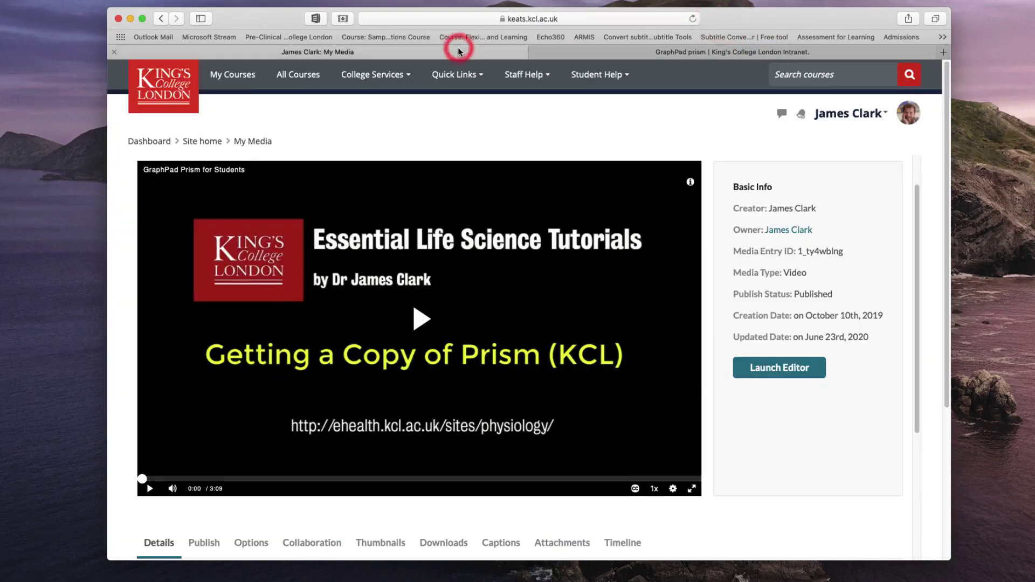
Open the Prism video's editor on the Hotspots panel with the playhead at 02:57
left_click(788, 370)
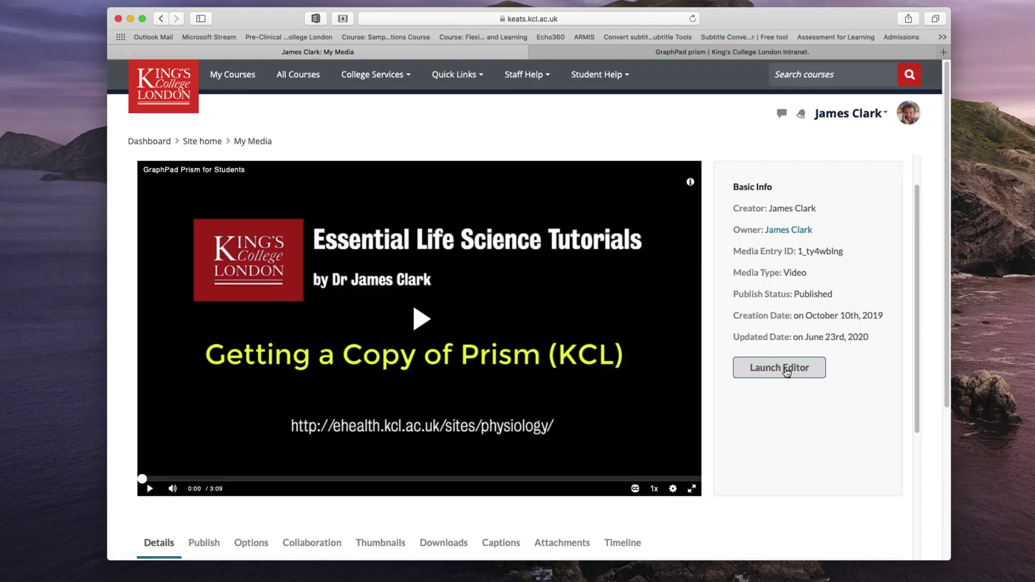
left_click(787, 371)
scroll(849, 257, "down", 2)
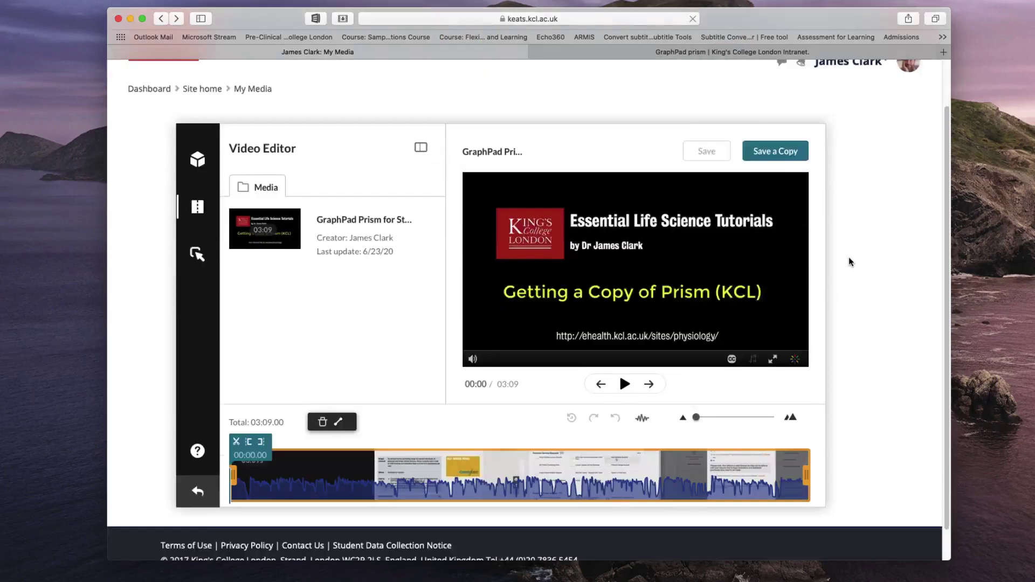
scroll(849, 262, "down", 2)
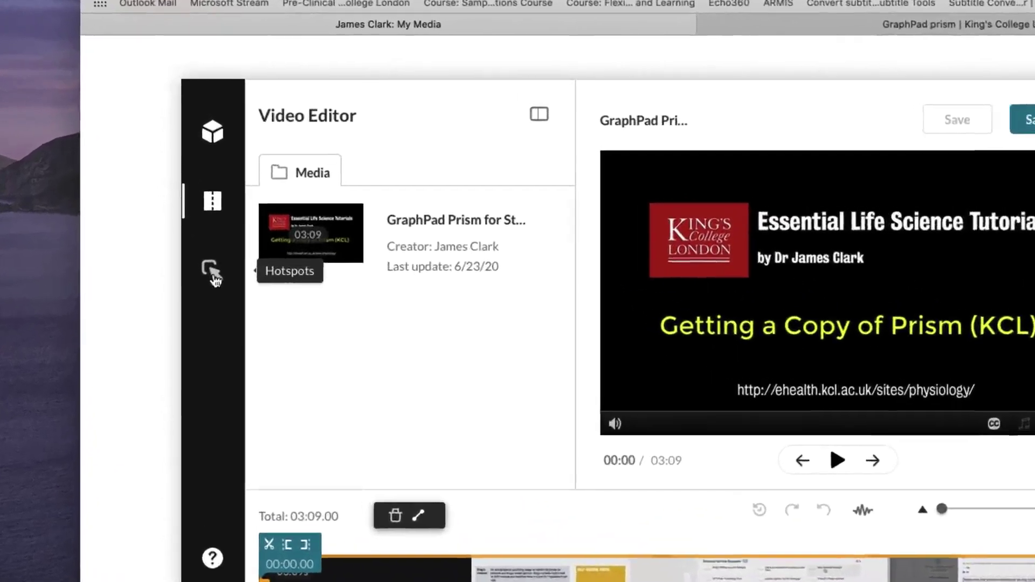
left_click(214, 276)
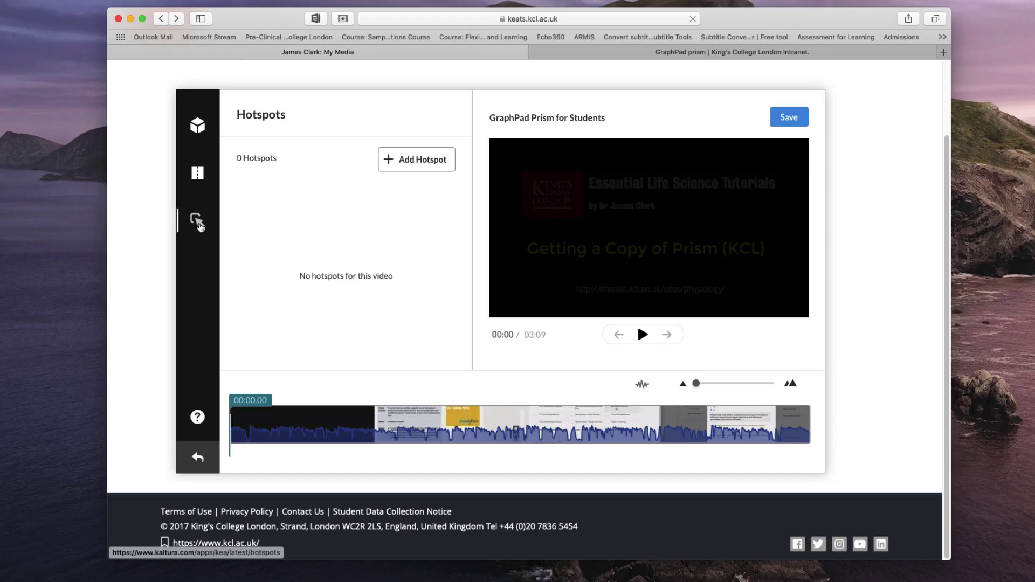
left_click(776, 429)
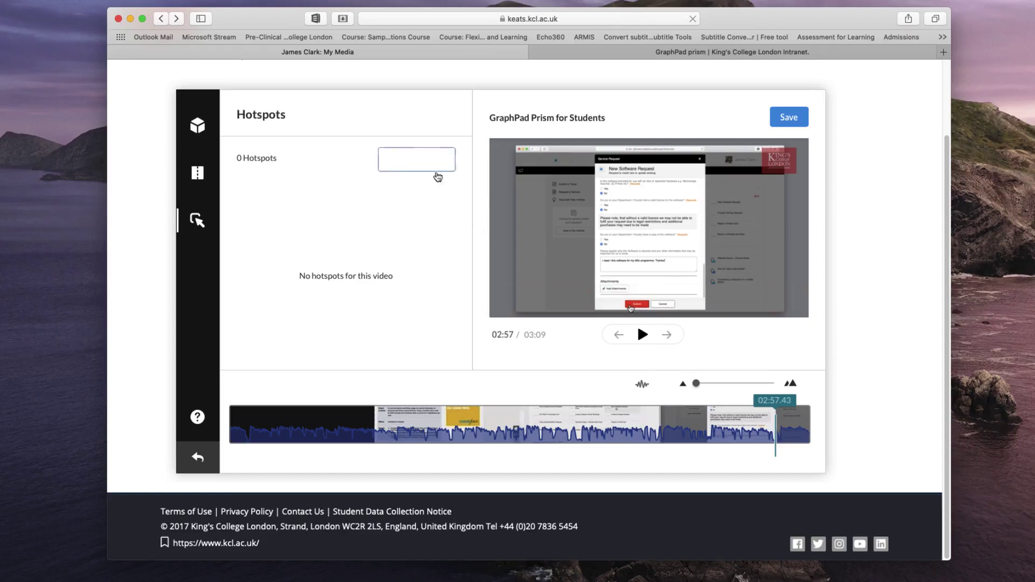
Add a hotspot at 02:57 reading 'Click here to go to the Website', linked to the pasted intranet URL
left_click(417, 160)
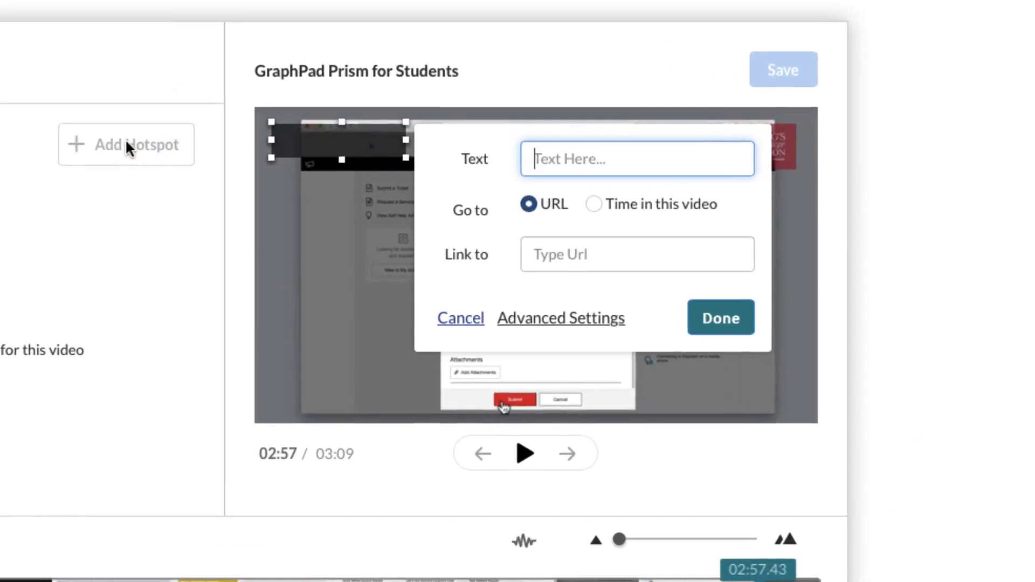
type("Click here to ")
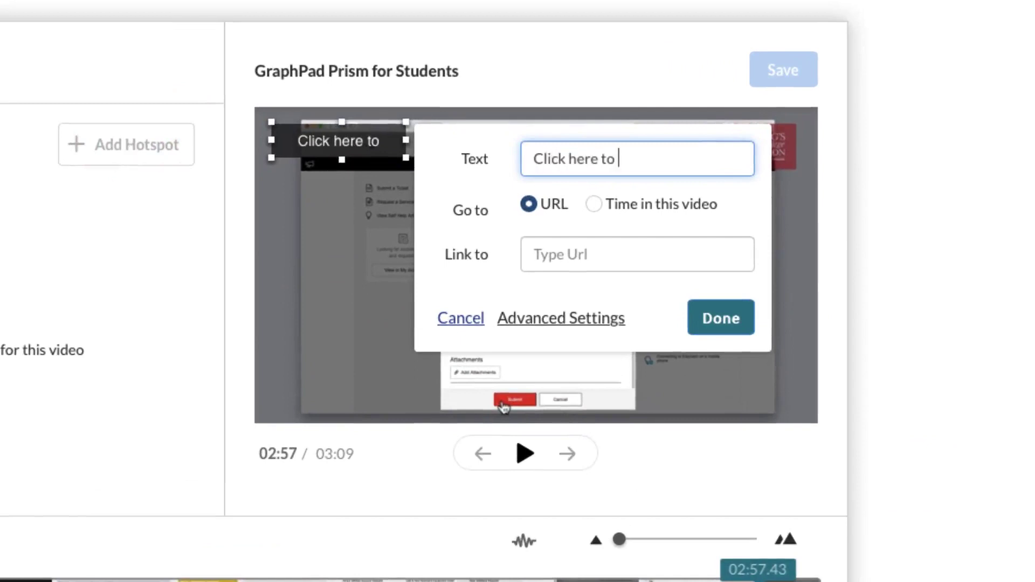
type("go to the ")
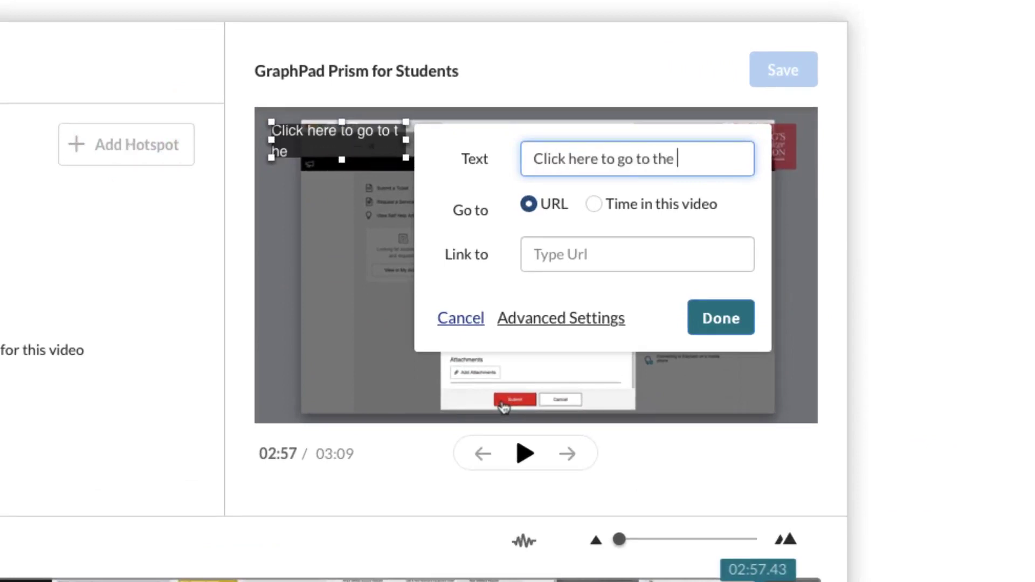
type("Website")
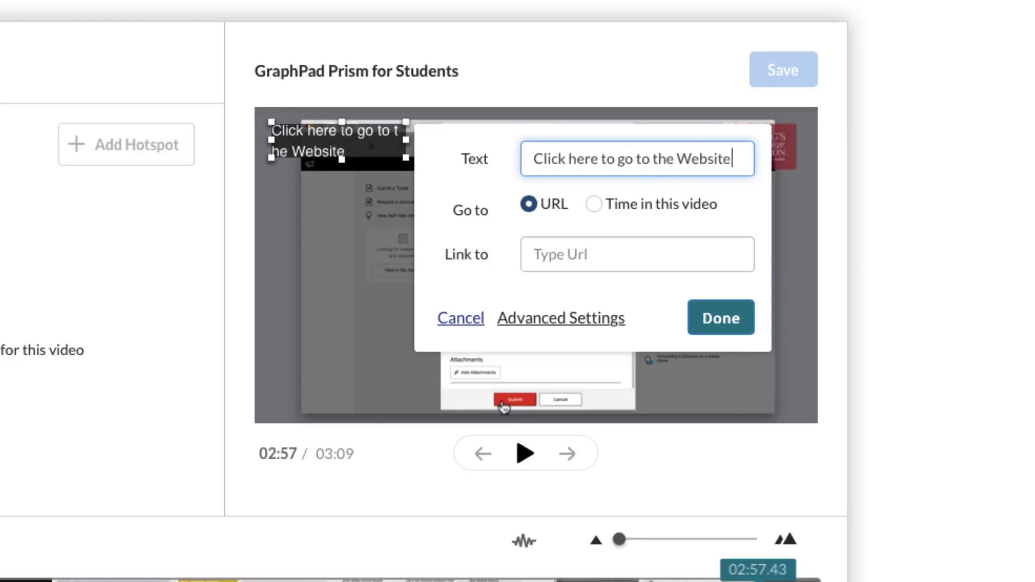
left_click(539, 254)
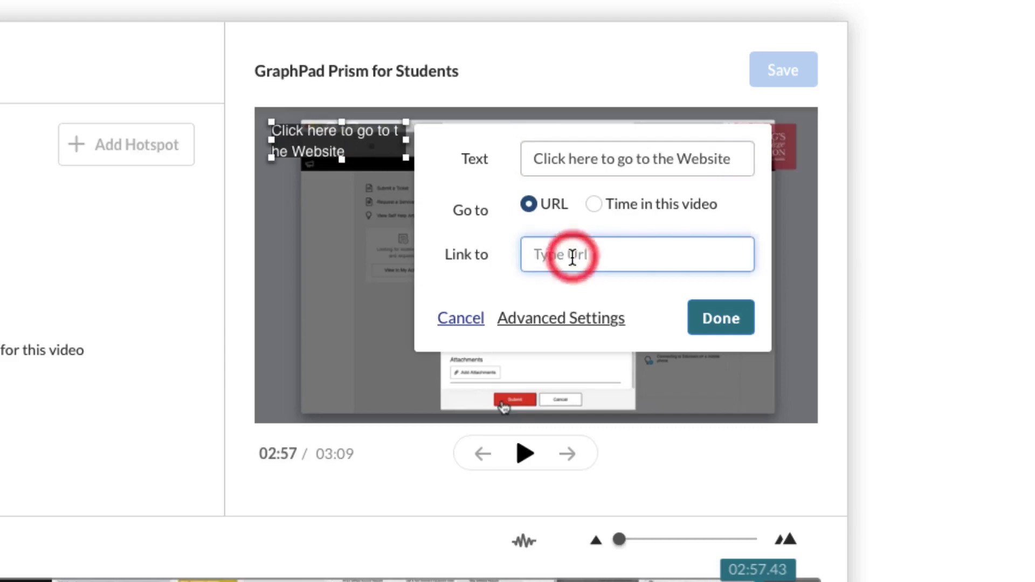
key("ctrl+v")
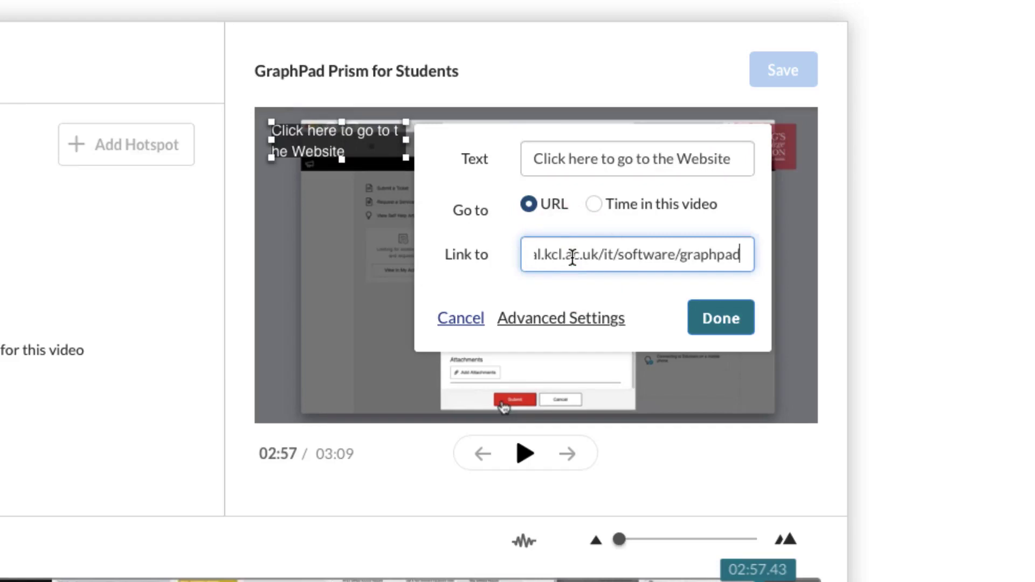
left_click(566, 322)
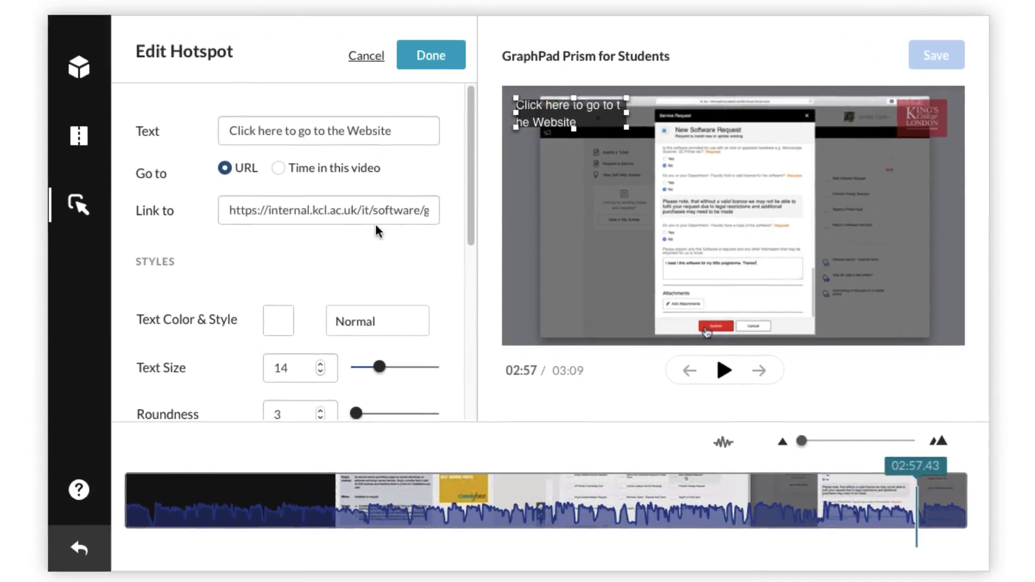
Set the hotspot's text size to 13 and corner roundness to 4
scroll(375, 224, "down", 5)
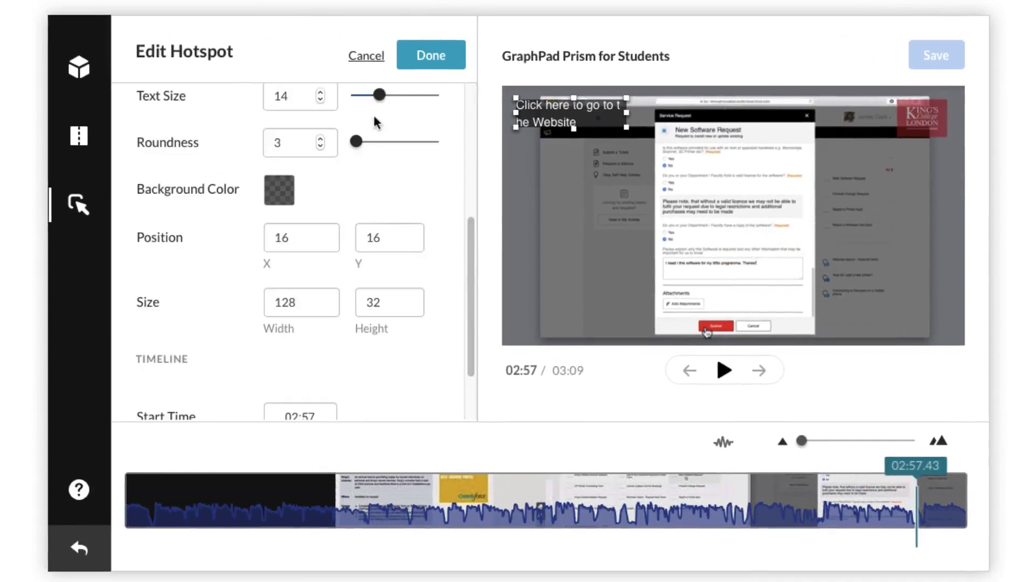
left_click(380, 95)
mouse_move(384, 103)
left_mouse_down()
mouse_move(408, 100)
mouse_move(368, 104)
left_mouse_up()
mouse_move(355, 141)
left_mouse_down()
mouse_move(429, 145)
mouse_move(367, 144)
left_mouse_up()
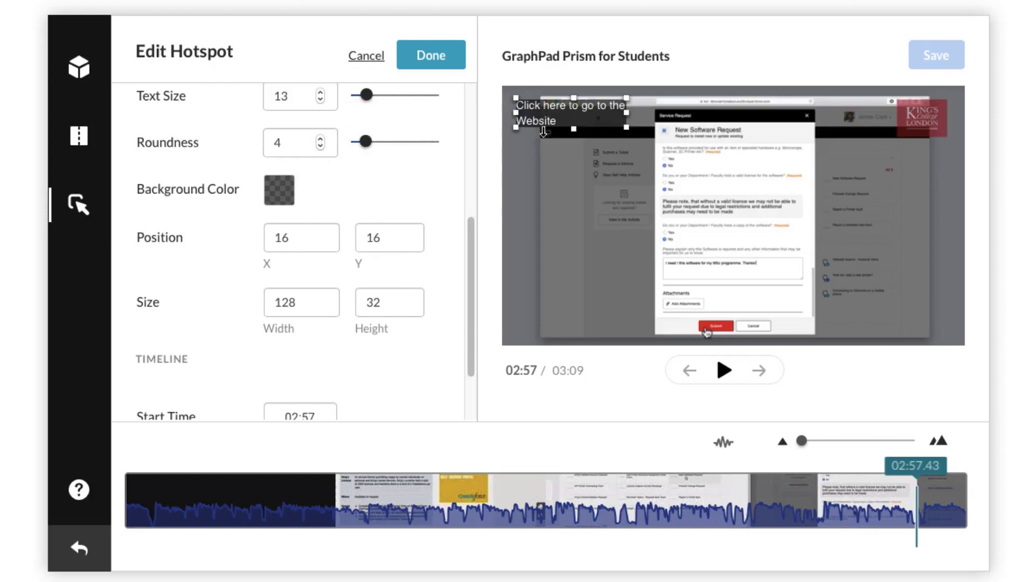
Resize the hotspot box to 129 × 59 and place it at position 21, 99
left_click_drag(574, 129, 580, 149)
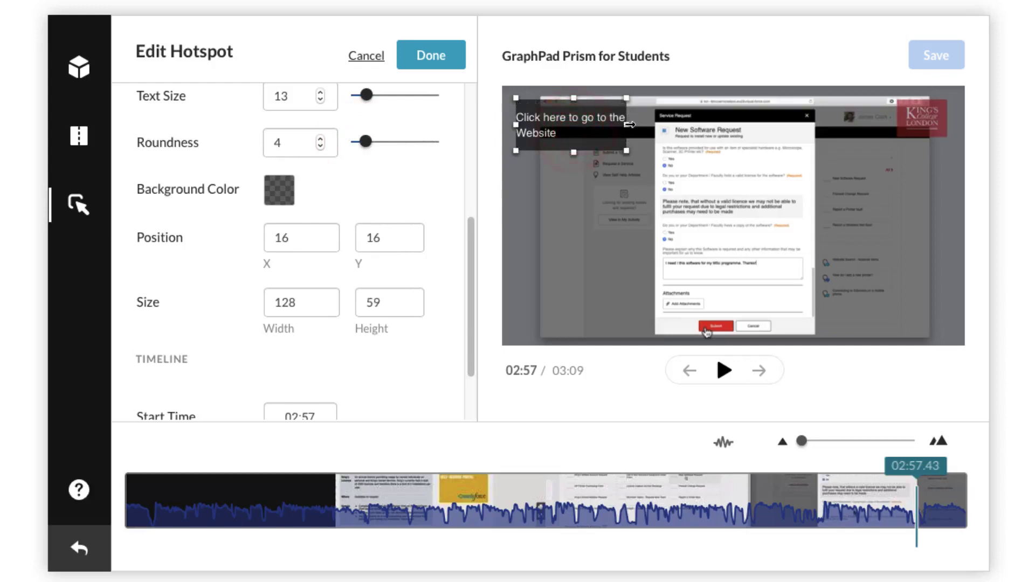
mouse_move(626, 125)
left_mouse_down()
mouse_move(649, 125)
mouse_move(624, 125)
left_mouse_up()
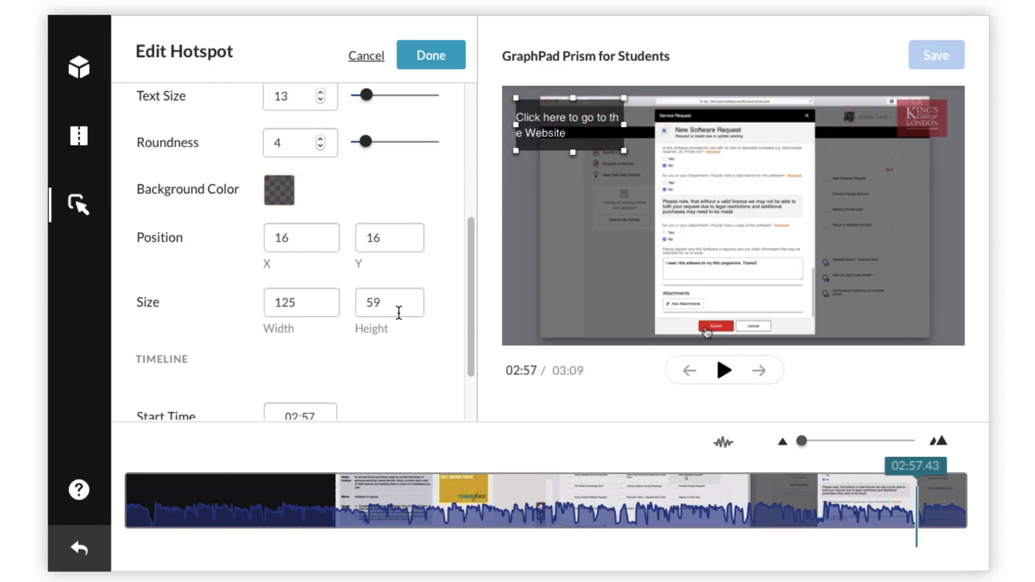
scroll(399, 312, "down", 2)
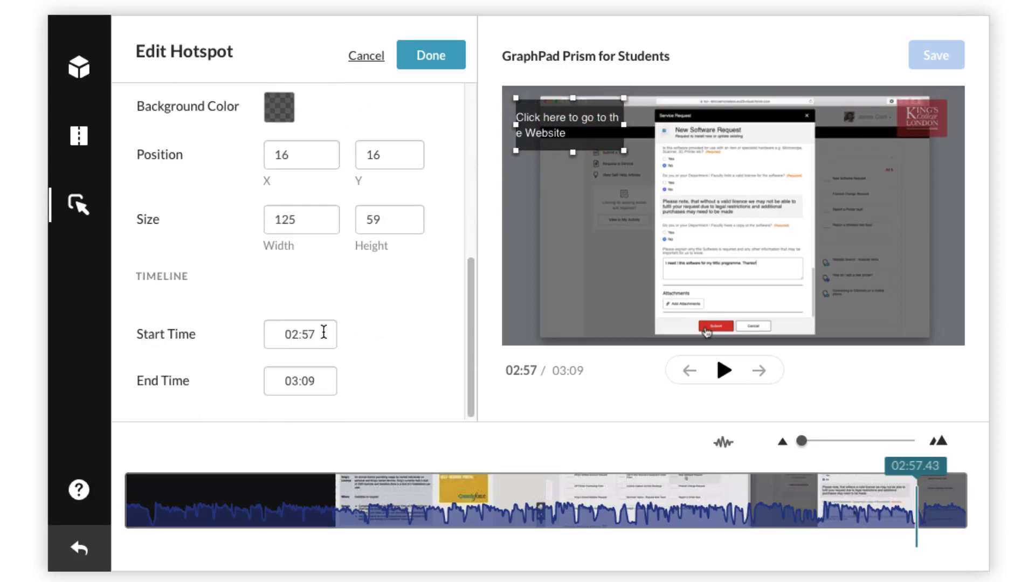
left_click_drag(581, 132, 592, 327)
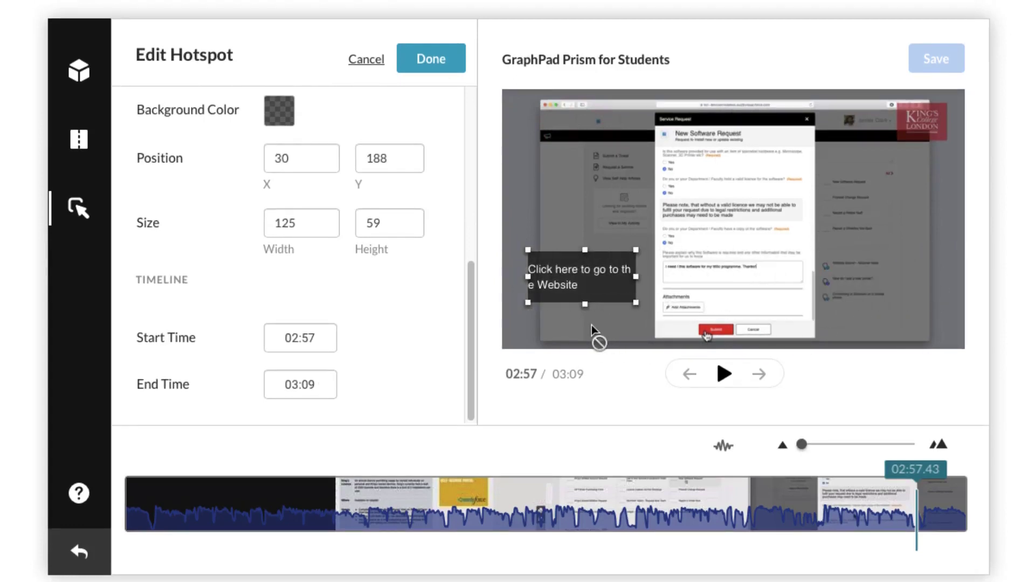
left_click_drag(590, 325, 632, 202)
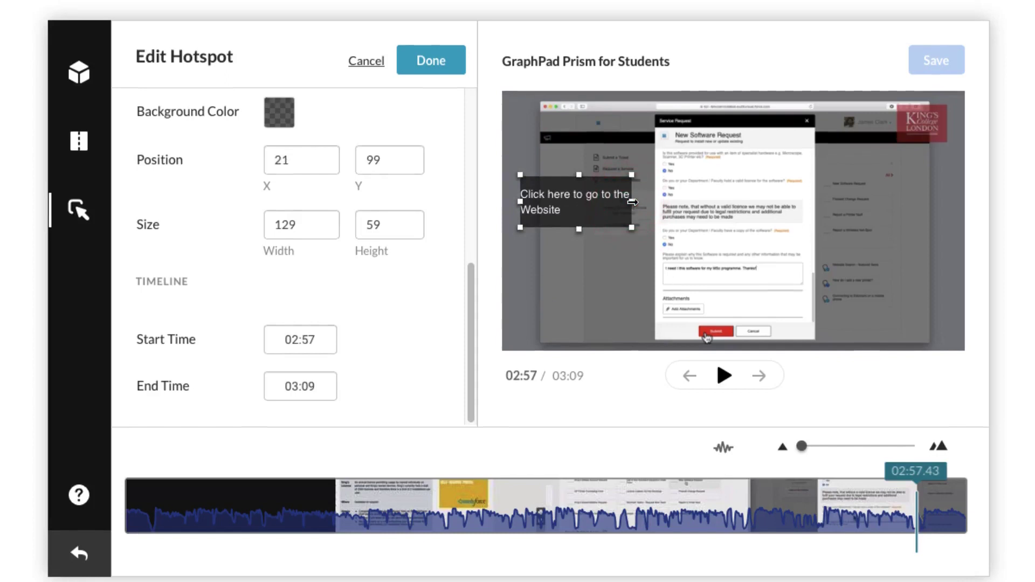
Finish editing and save the 'Click here to go to the Website' hotspot to the video
left_click(433, 63)
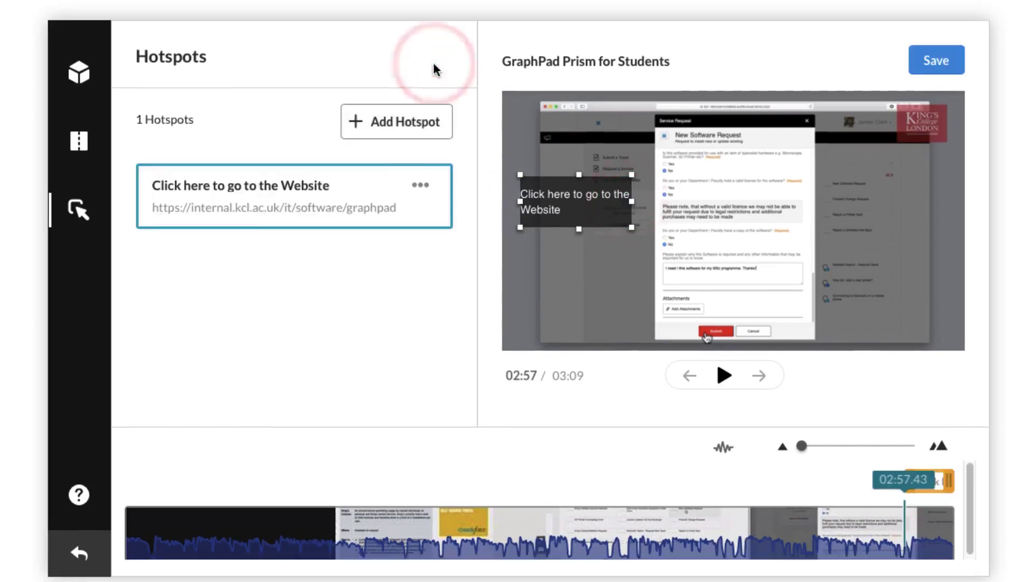
left_click(932, 67)
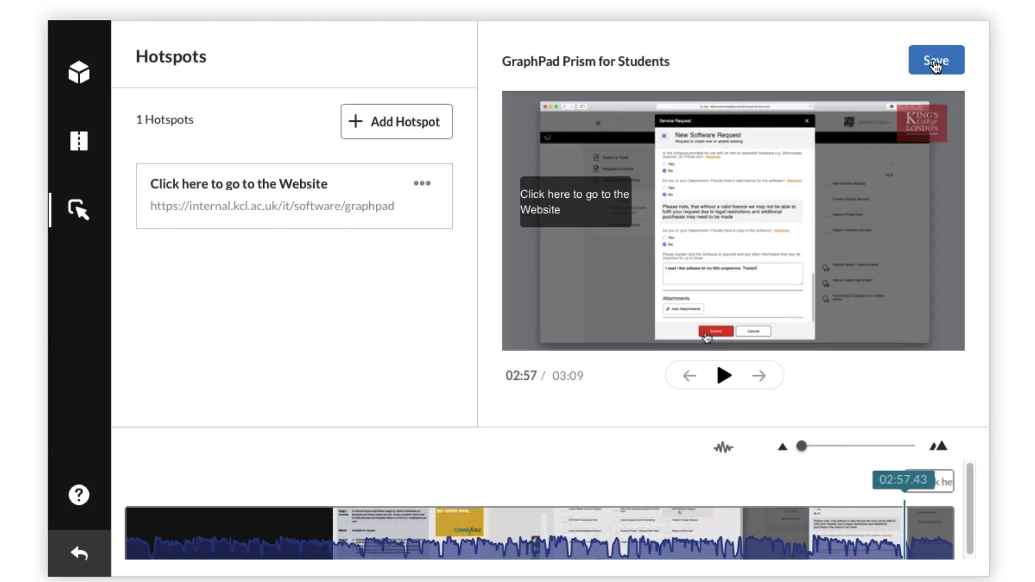
left_click(935, 63)
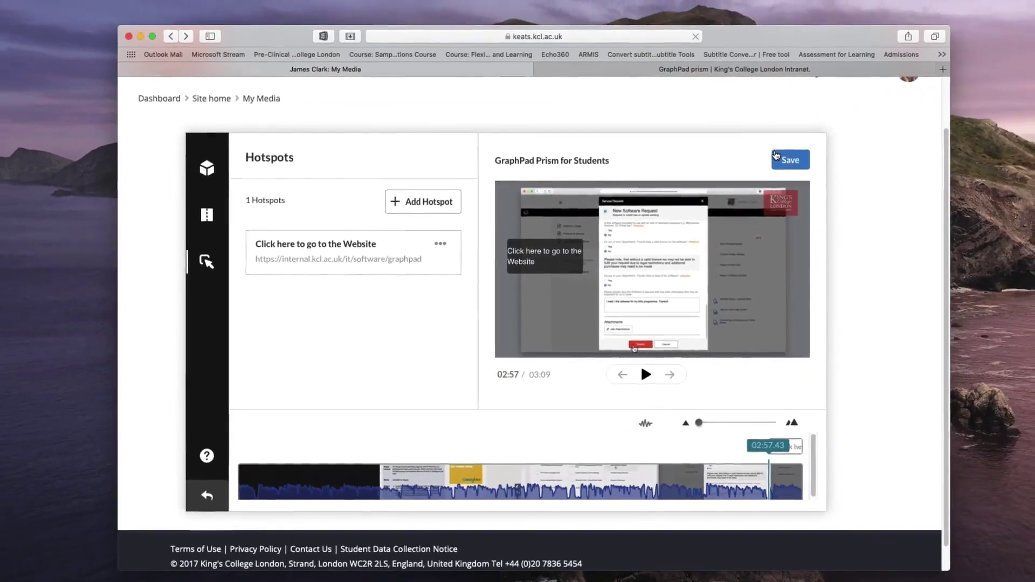
Return to My Media and play the Prism video from 2:53 until the hotspot appears
scroll(775, 156, "up", 3)
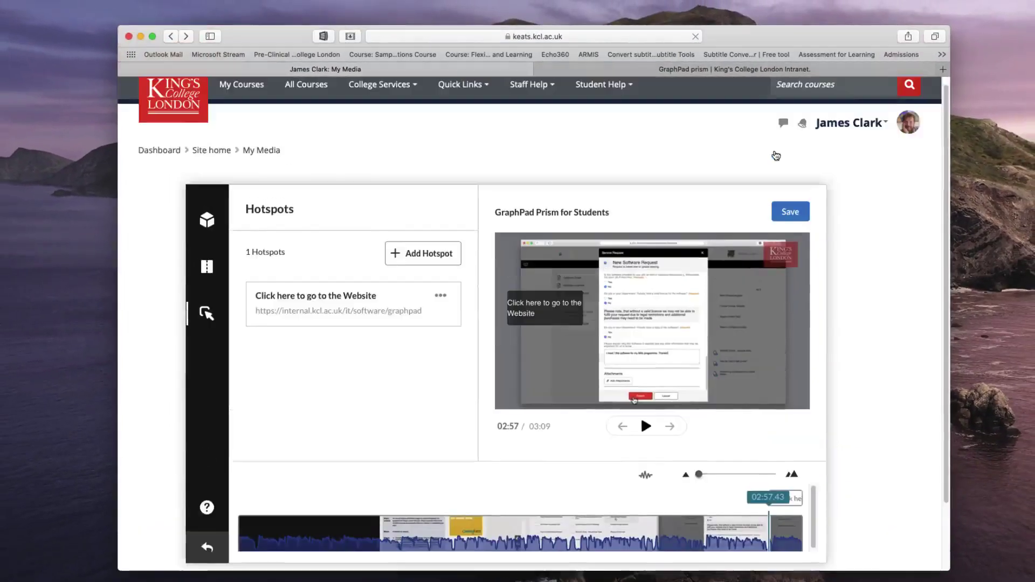
left_click(852, 126)
left_click(609, 216)
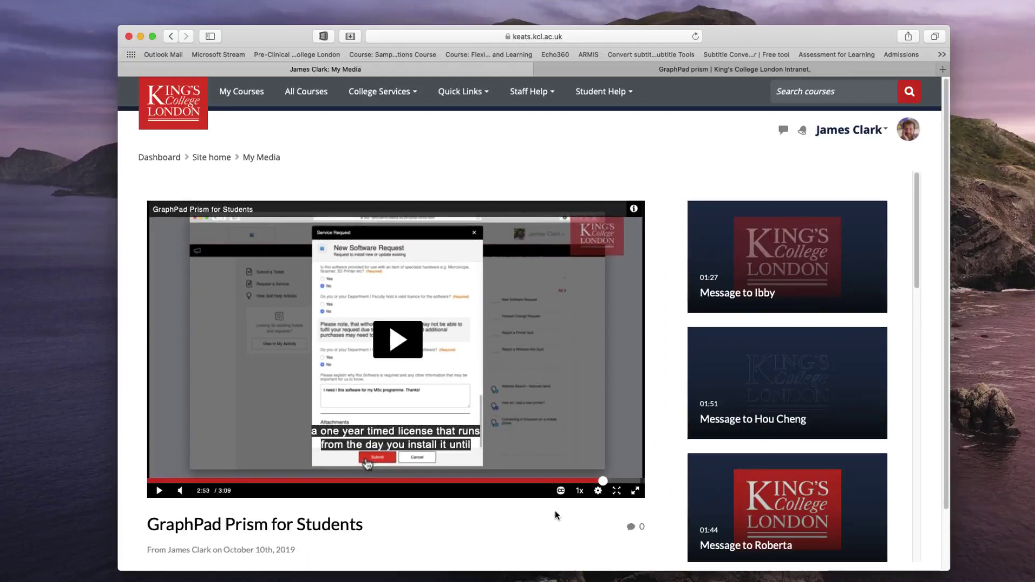
left_click(159, 490)
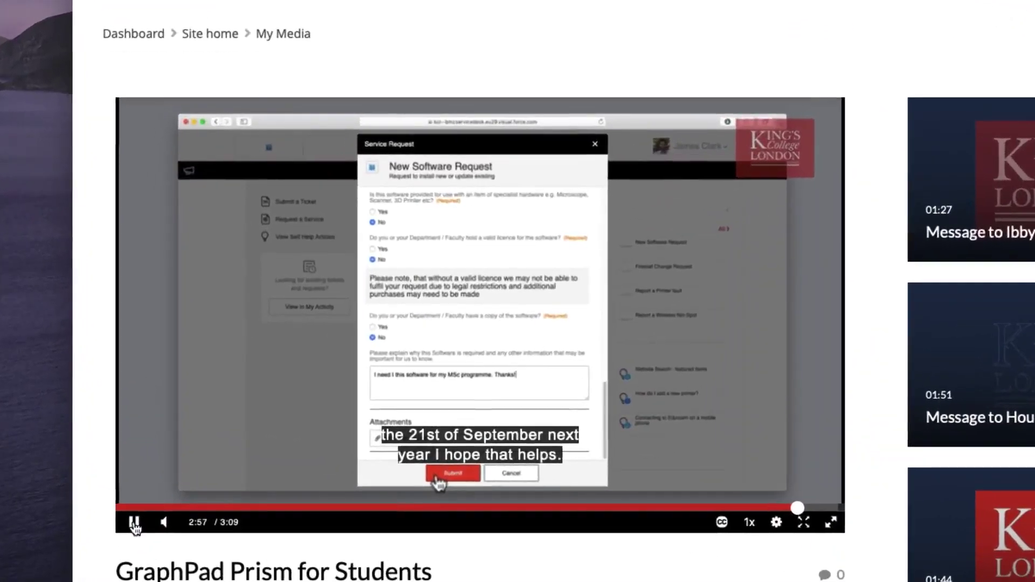
left_click(225, 372)
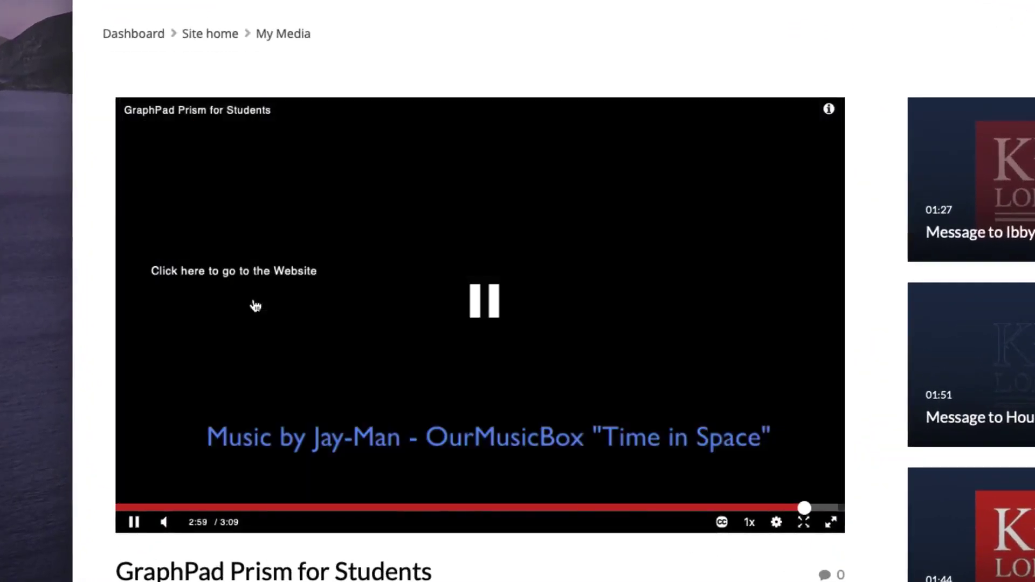
Follow the player's hotspot to open the GraphPad Prism intranet page in a new tab
left_click(258, 274)
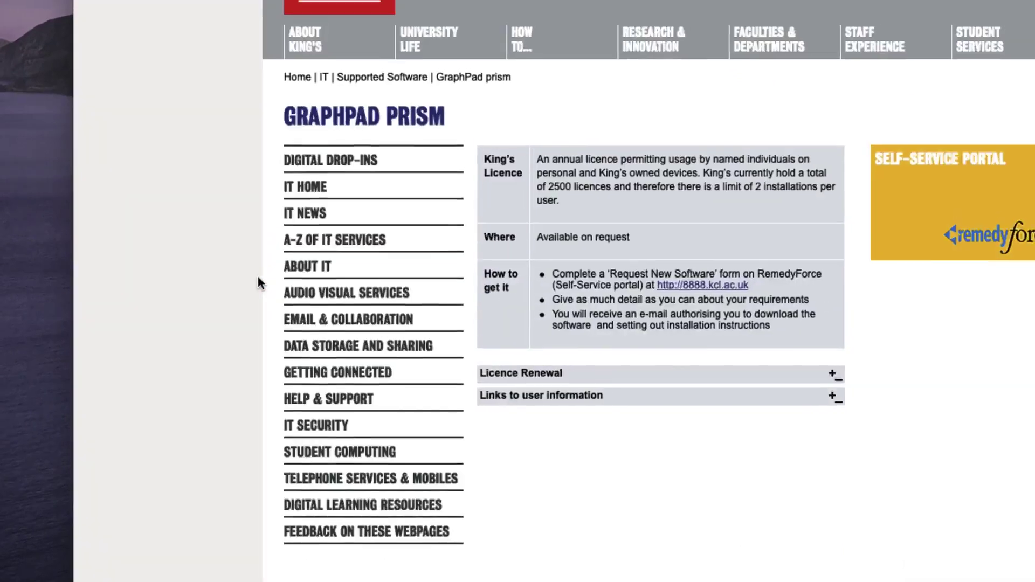